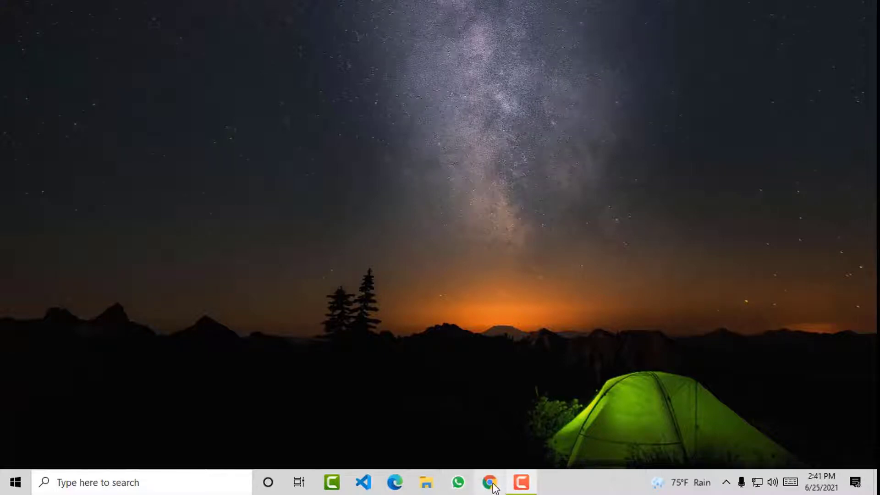
- Search 'upgrade to windows 11' in Chrome and get the PC Health Check download from Microsoft's Windows 11 page
click(489, 482)
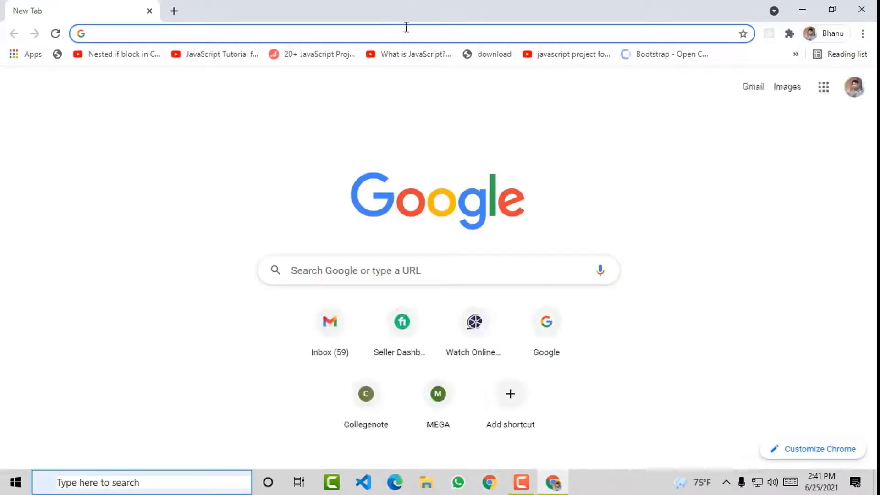
text(upgrade to windows 11)
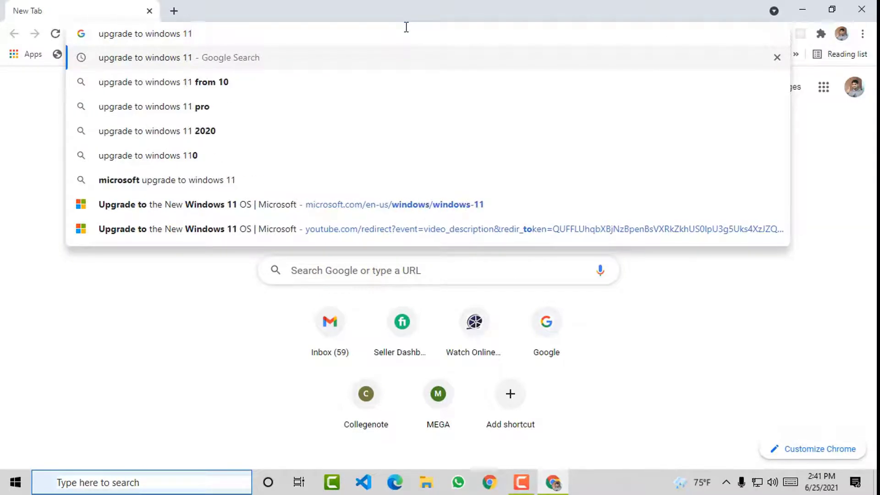
key(Return)
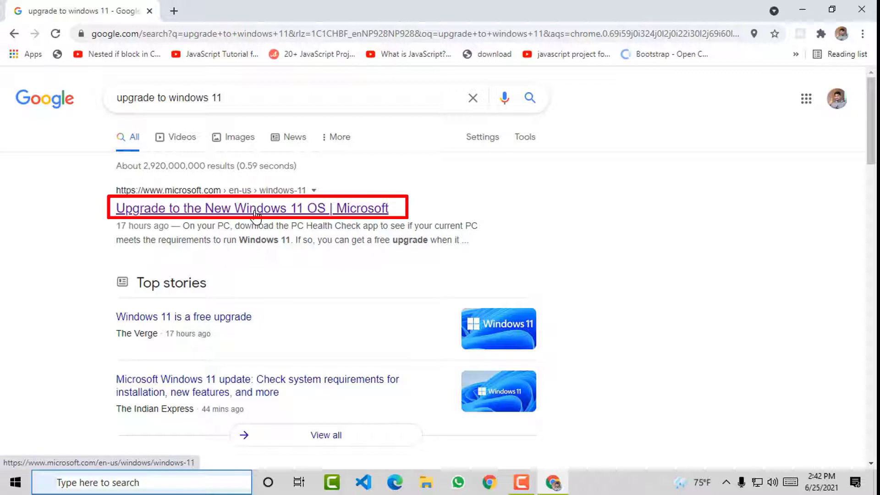
click(256, 209)
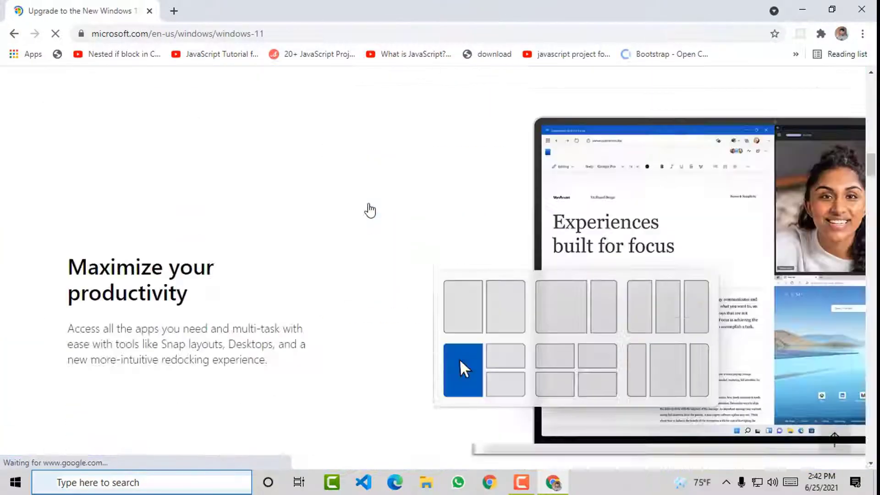
scroll(369, 211, down, 20)
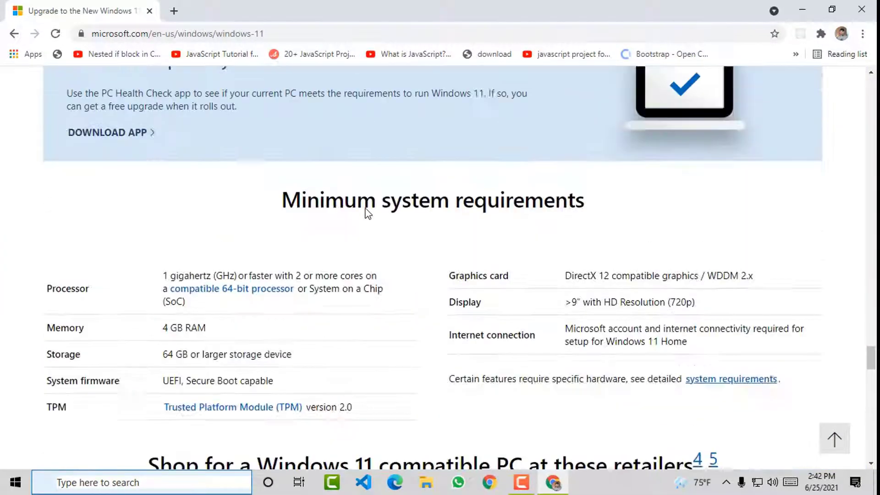
scroll(368, 213, up, 1)
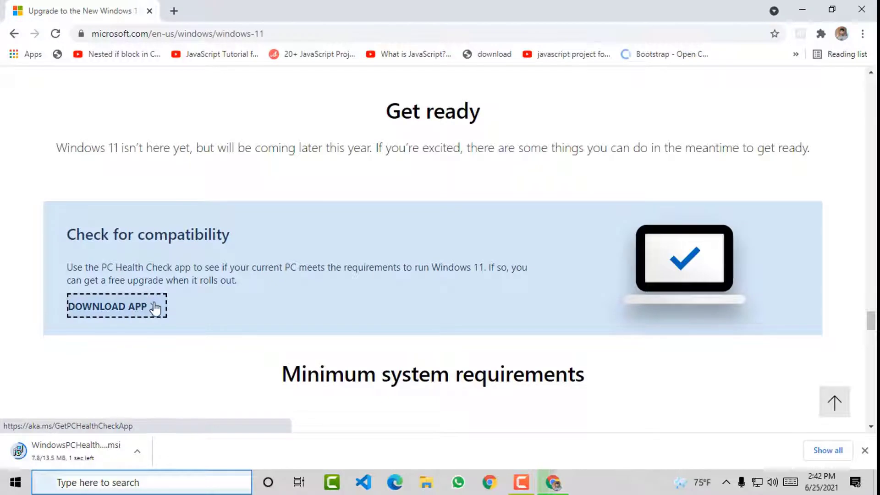
- Open the downloaded PC Health Check .msi installer from Chrome's downloads bar
click(139, 459)
click(137, 451)
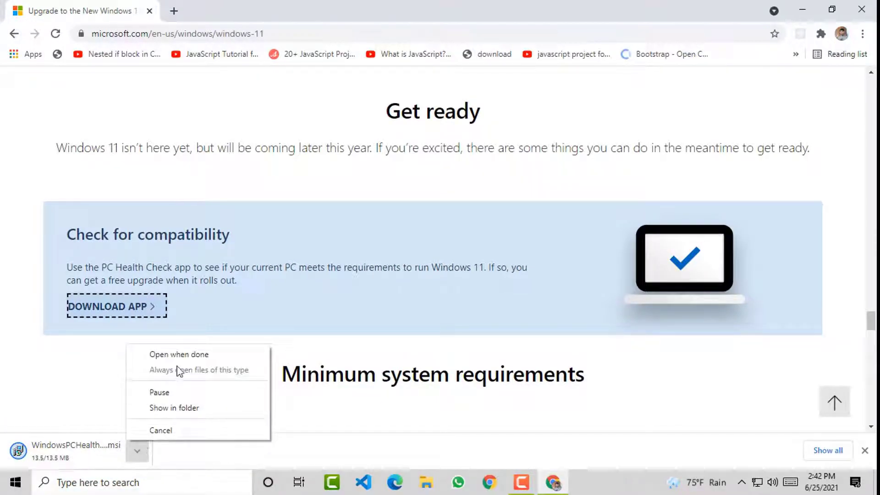
click(94, 410)
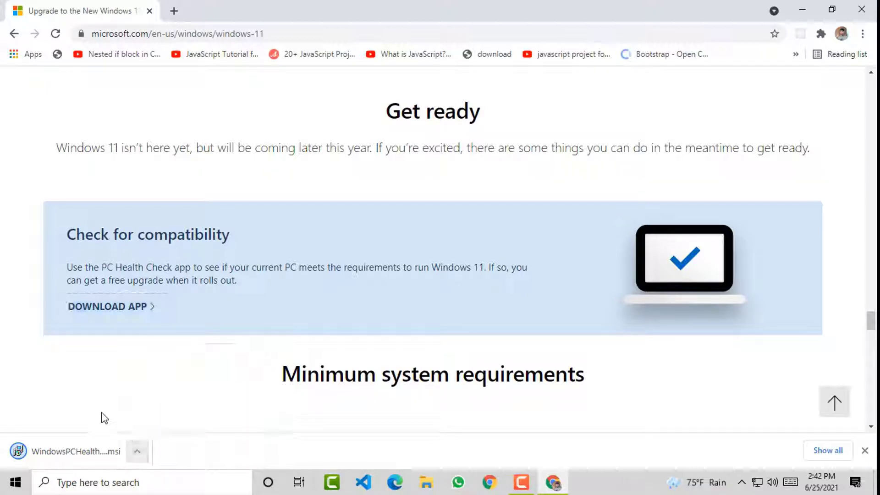
click(139, 456)
click(174, 372)
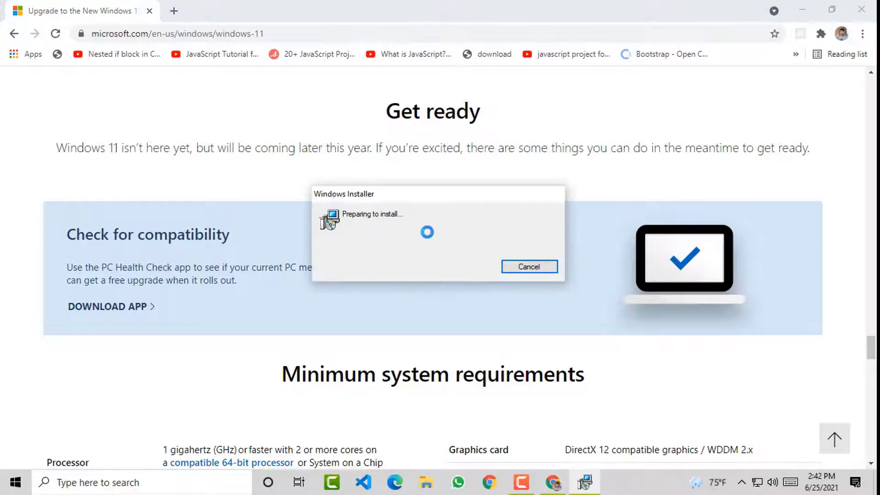
- Accept the license agreement and install PC Health Check
click(802, 9)
click(417, 314)
click(486, 341)
- Finish setup, run the Windows 11 compatibility check and expand the Windows Update status details
click(512, 345)
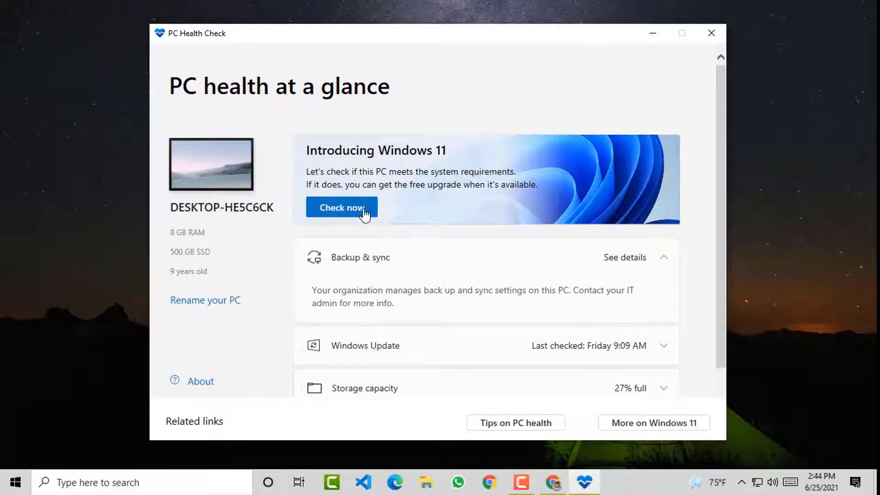
click(364, 212)
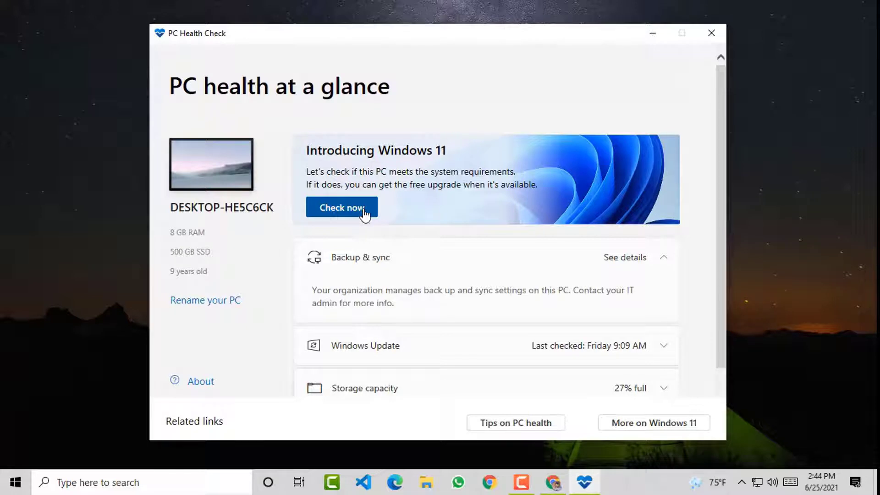
click(364, 212)
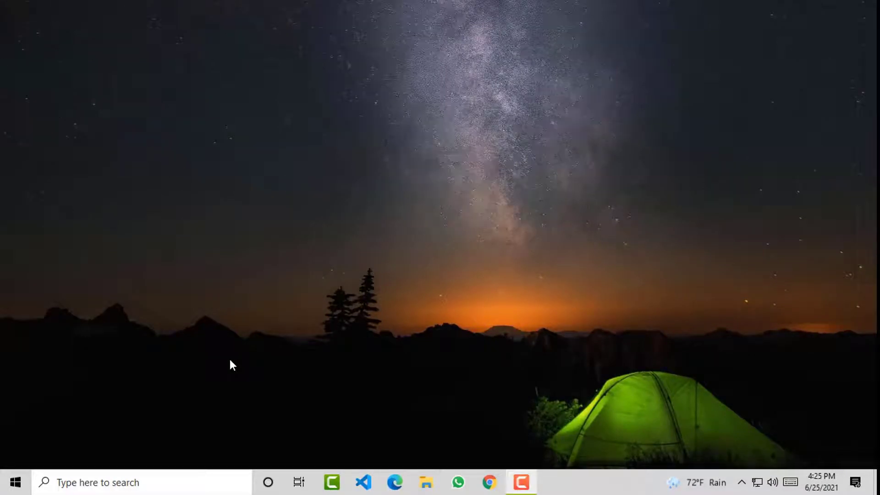
- Launch PowerShell as administrator and run get-tpm
key(super)
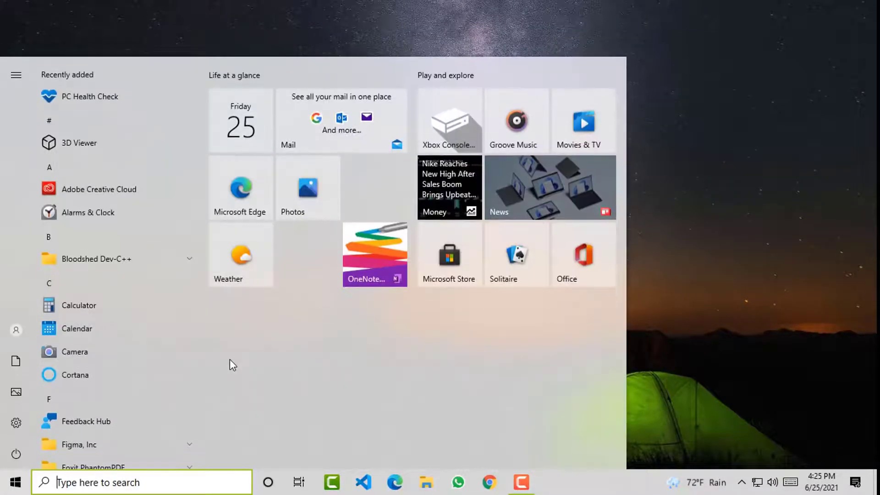
text(powe)
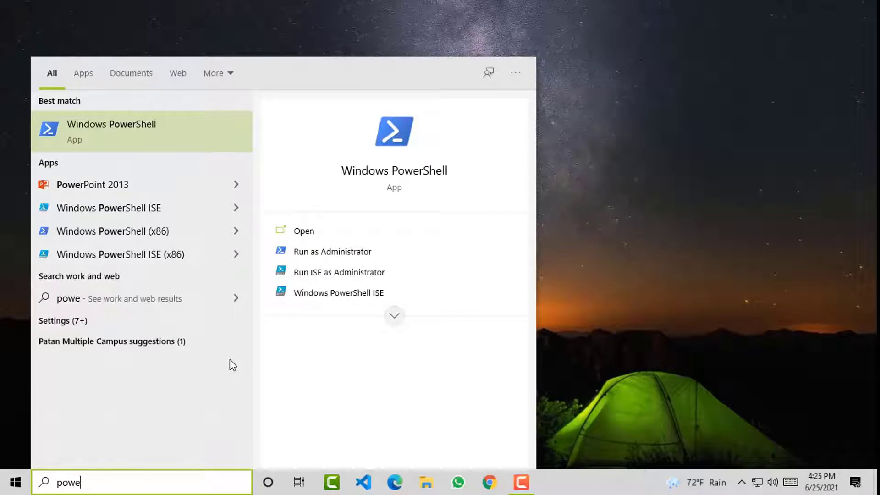
click(327, 253)
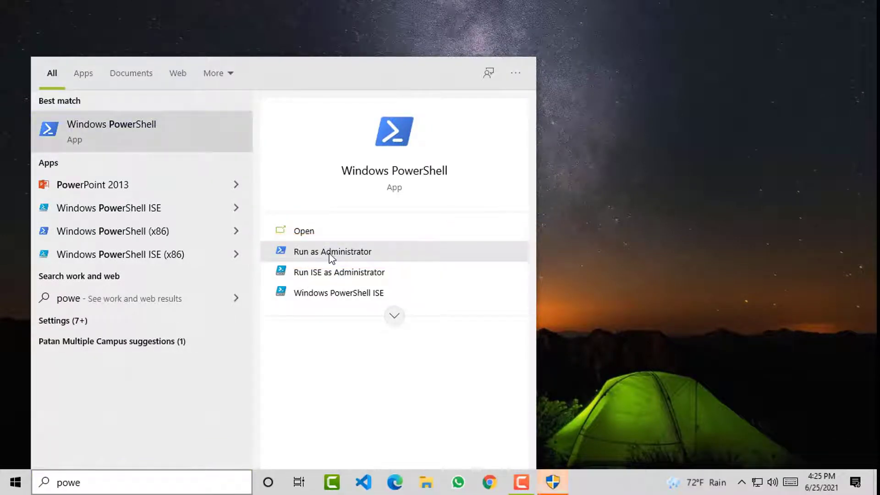
text(get-)
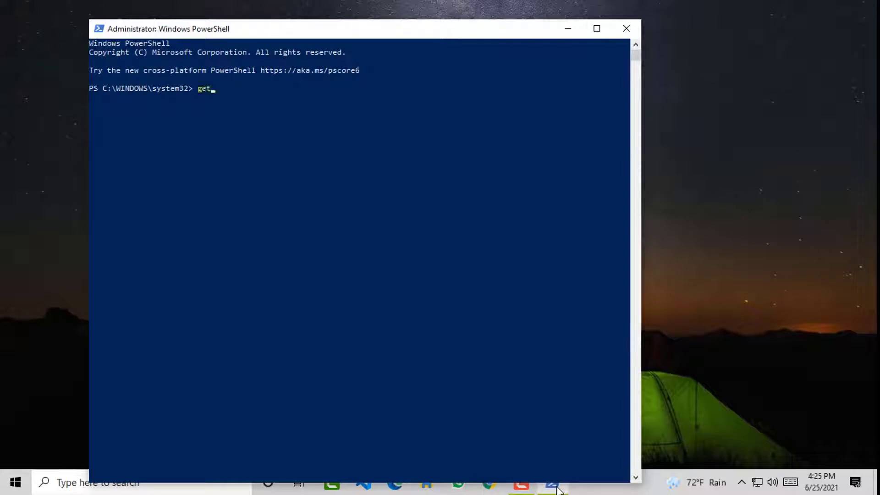
text(tpm)
key(Return)
- Highlight the TpmPresent False value in the output, then clear the selection
drag(215, 115, 246, 116)
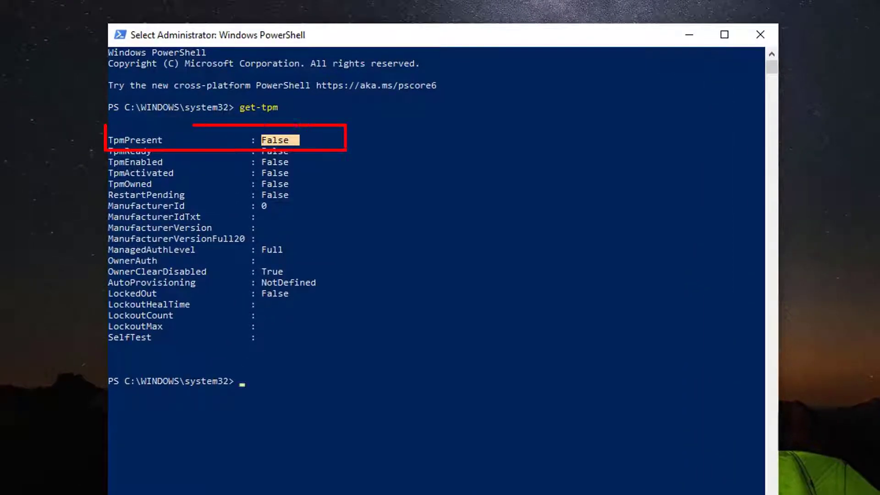
drag(108, 140, 195, 139)
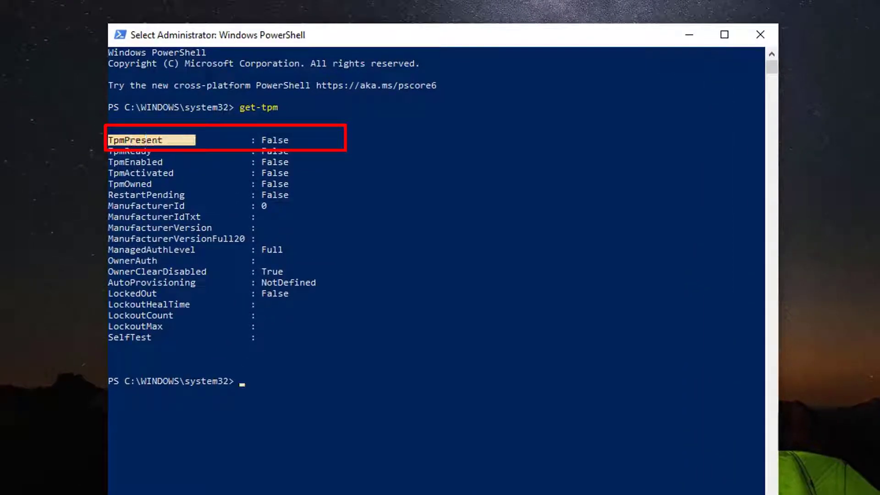
drag(256, 140, 293, 140)
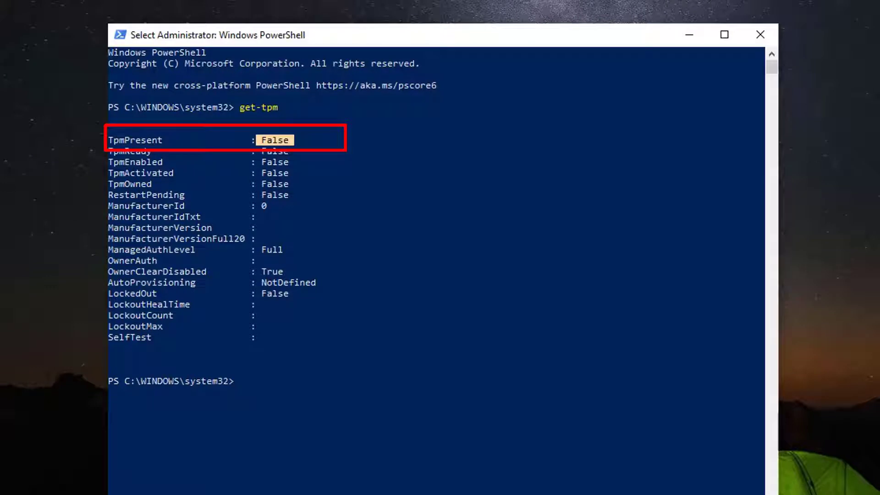
key(Escape)
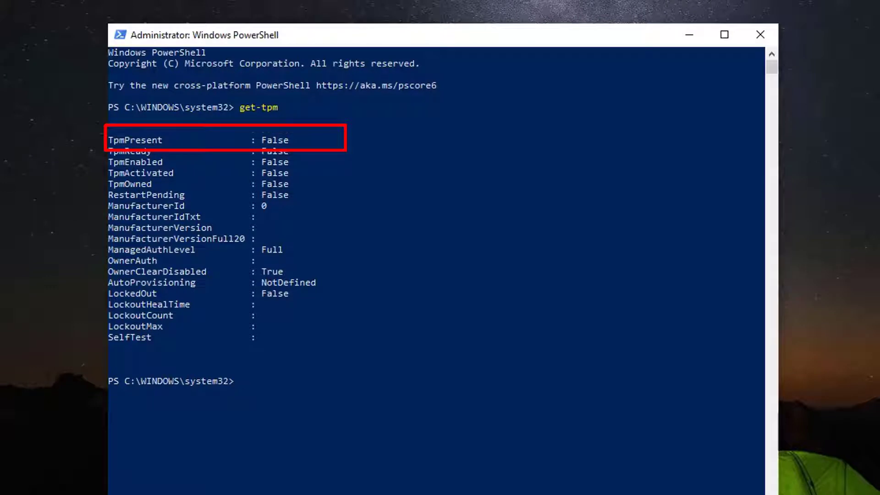
key(F10)
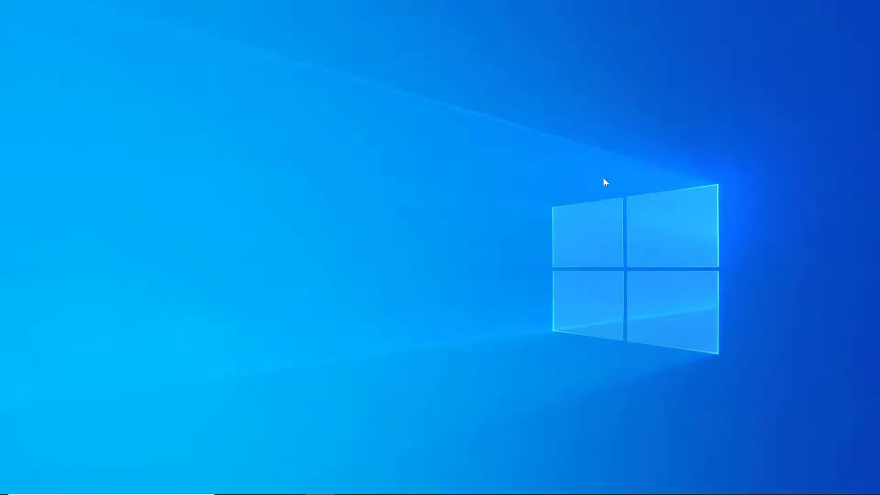
- Open a new Windows PowerShell window with Run as administrator
key(super)
text(powershel)
right_click(183, 170)
click(198, 183)
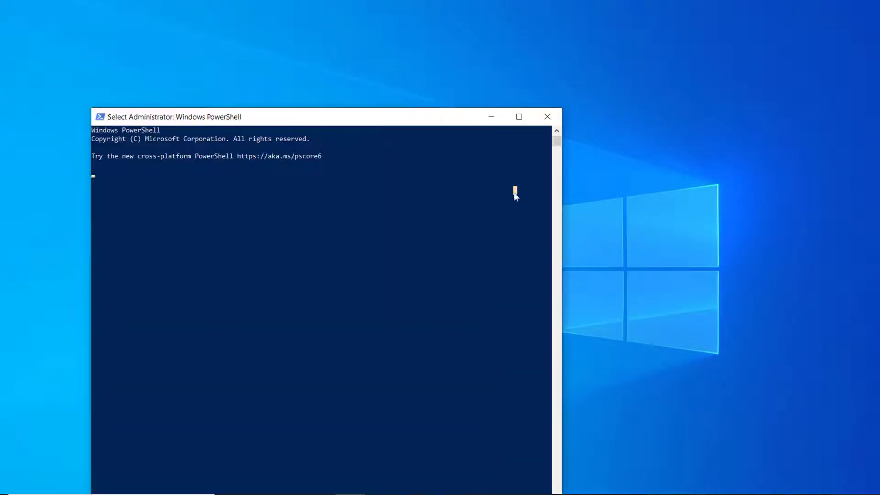
click(521, 119)
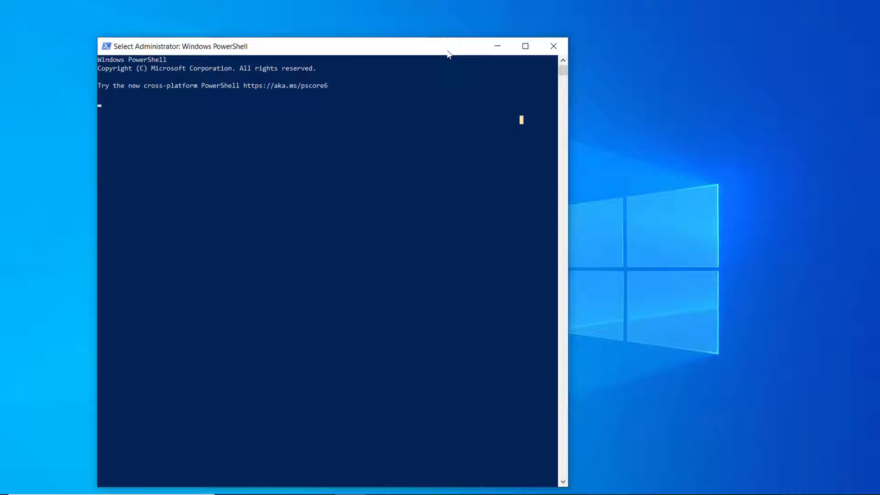
- Run get-tpm and highlight the TpmPresent line reading True
text(get)
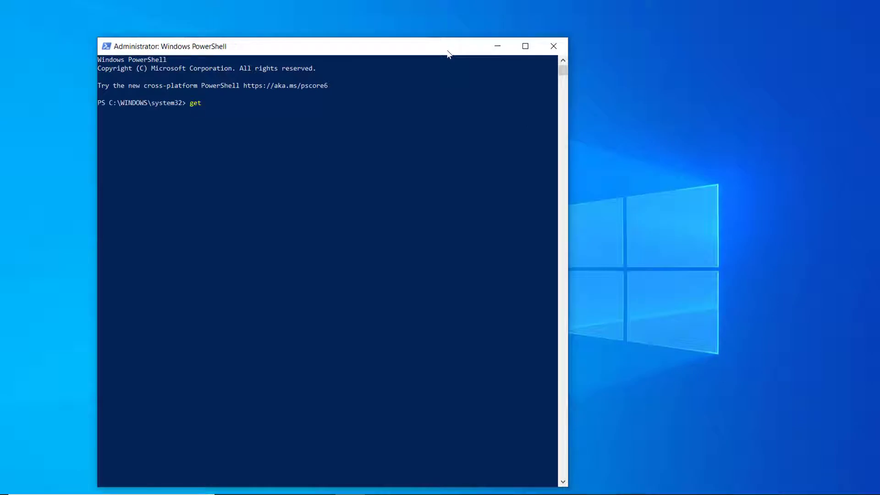
text(-tpm)
key(Return)
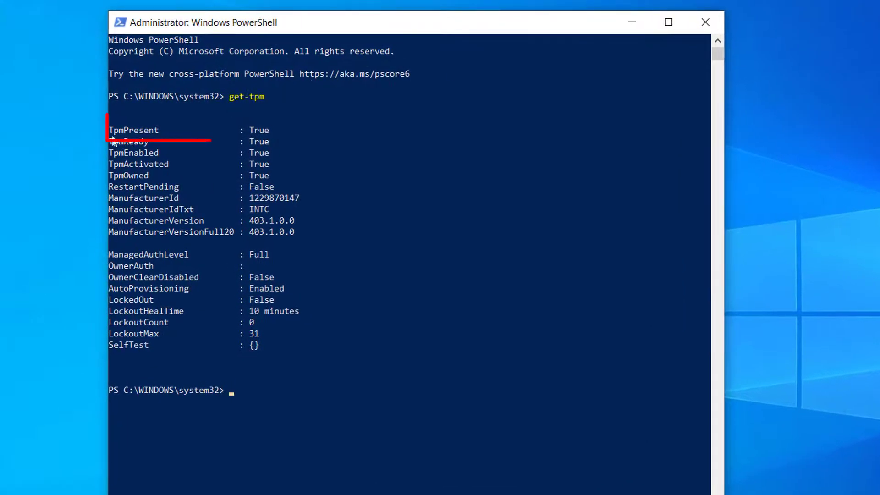
mouse_move(294, 133)
mouse_down()
mouse_move(84, 140)
mouse_move(84, 130)
mouse_up()
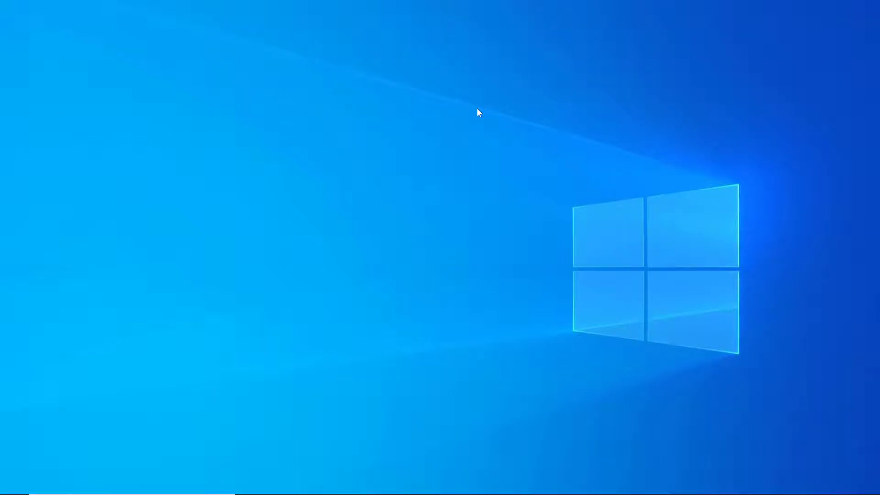
- Start Command Prompt from Win+R 'cmd' and run tpm.msc to open TPM Management
key(super+r)
text(cmd)
key(ctrl+a)
key(Return)
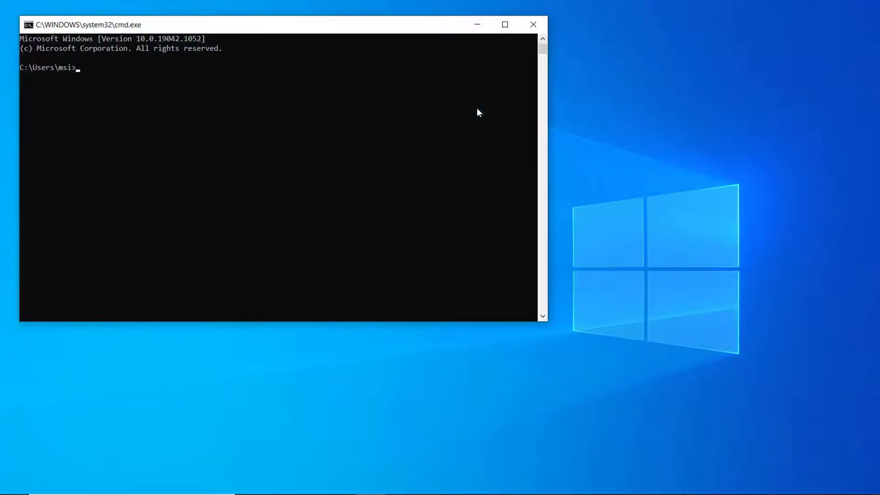
text(tpm.msc)
key(Return)
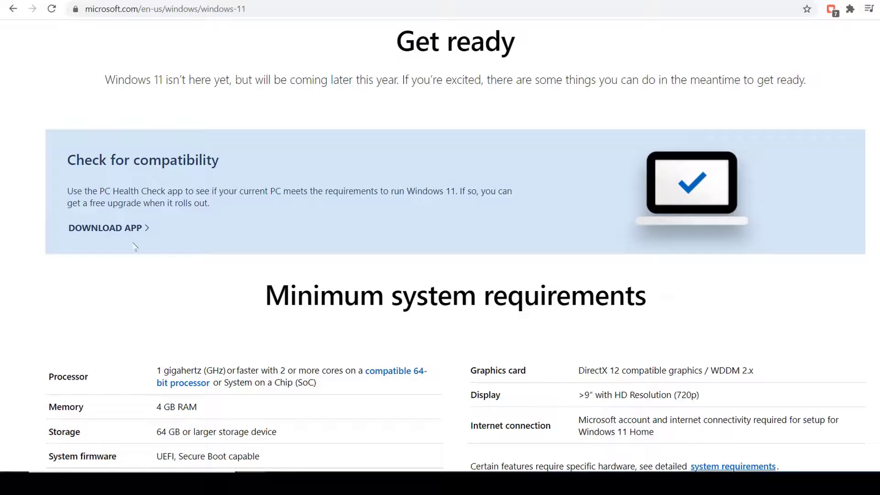
- Download the PC Health Check installer, accept the license, install and finish setup
click(133, 231)
click(82, 456)
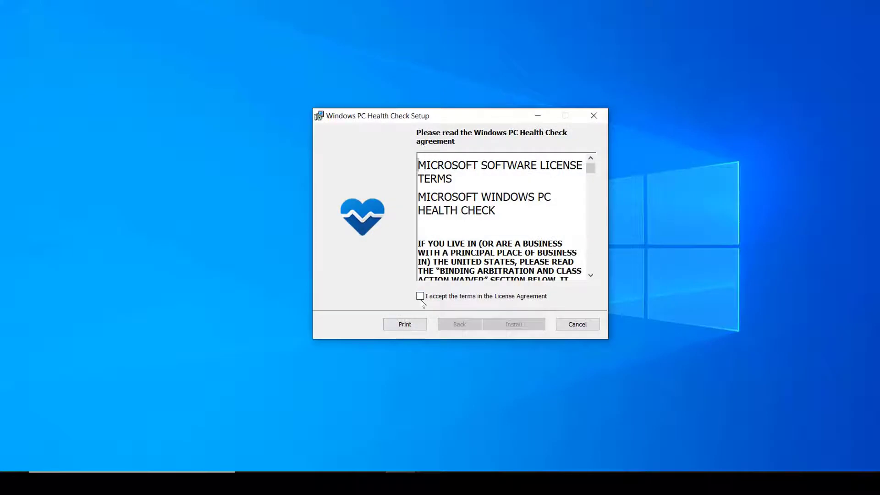
click(420, 297)
click(521, 324)
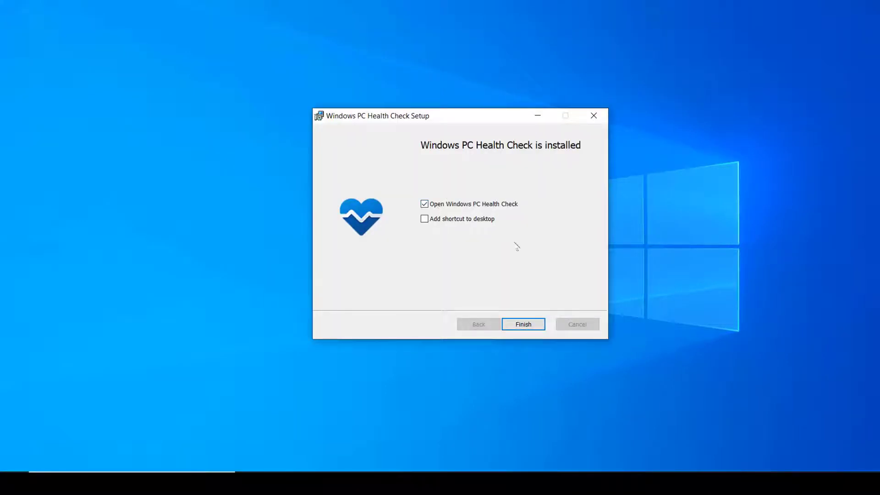
click(519, 324)
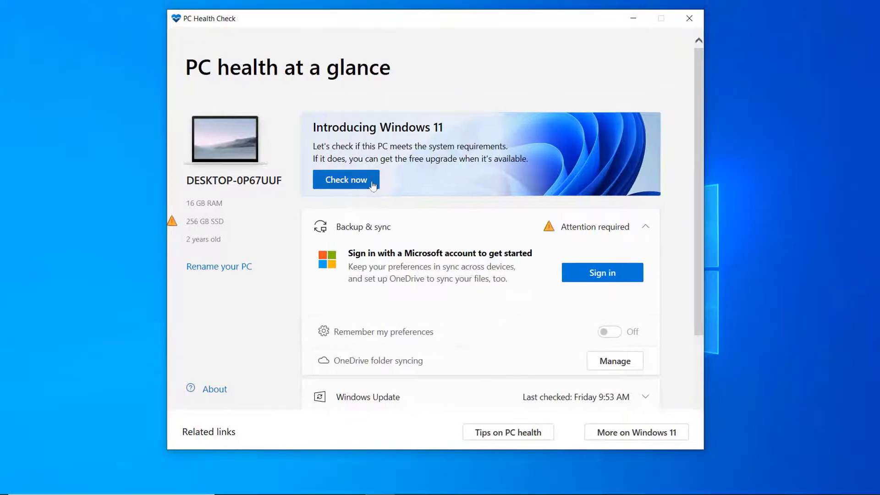
- Run the Windows 11 check in PC Health Check and dismiss the result
click(397, 177)
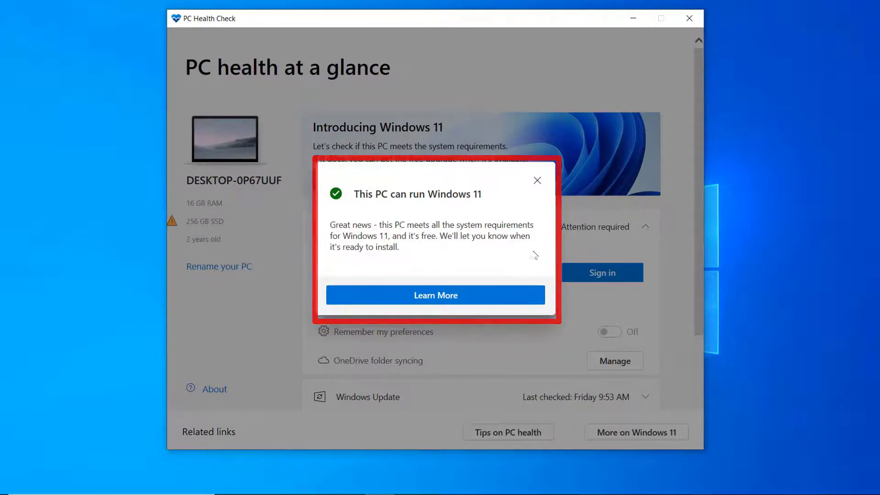
click(537, 180)
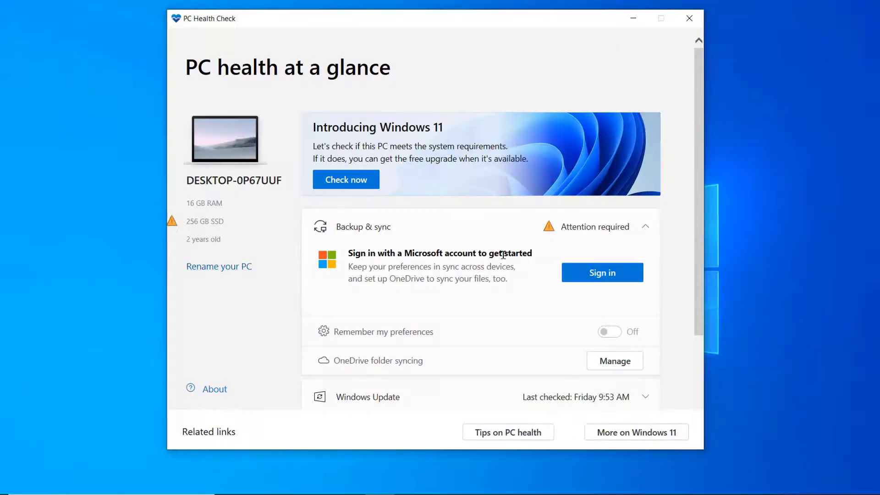
scroll(503, 255, down, 3)
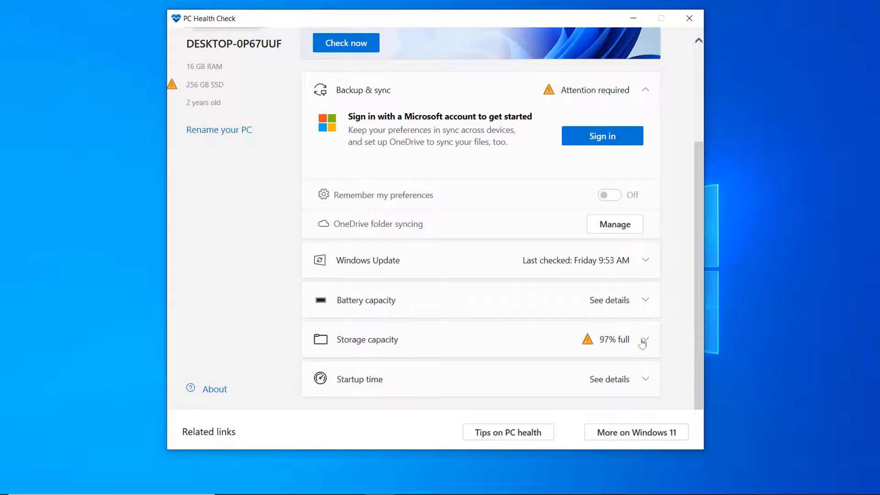
scroll(642, 340, up, 3)
- Close PC Health Check and start a fresh Check for updates on the Windows Update page
click(692, 22)
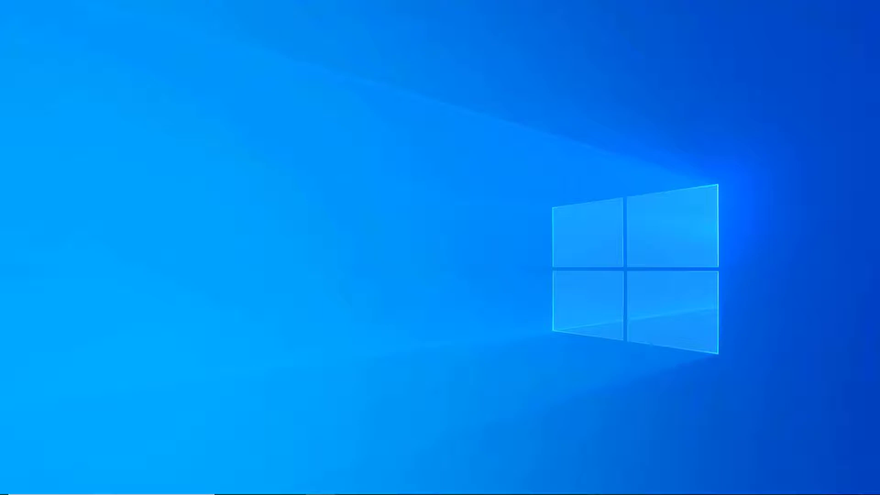
key(super)
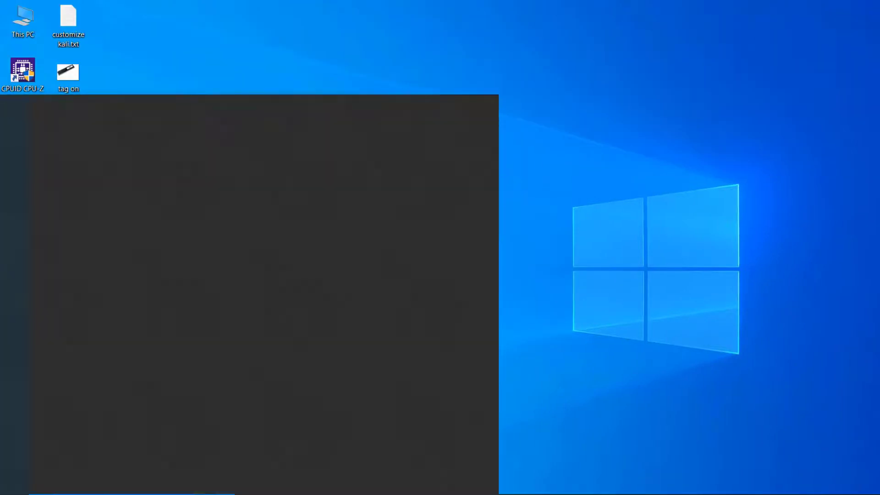
text(check for updates)
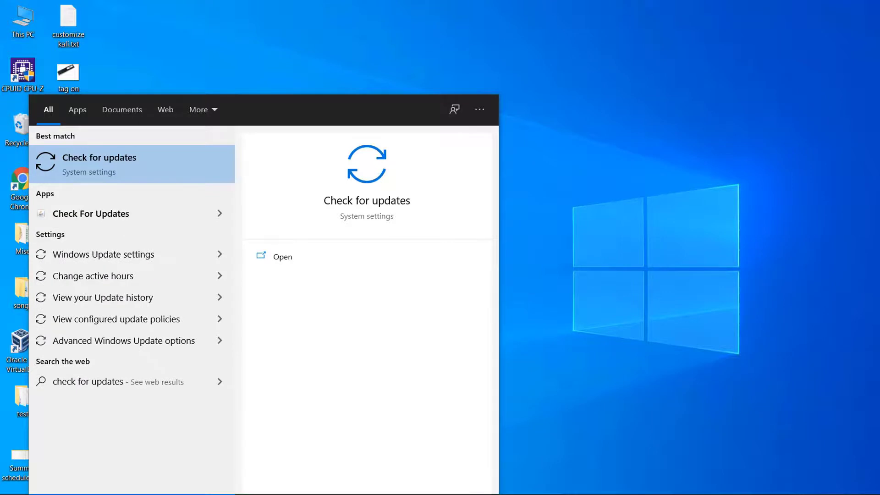
key(Return)
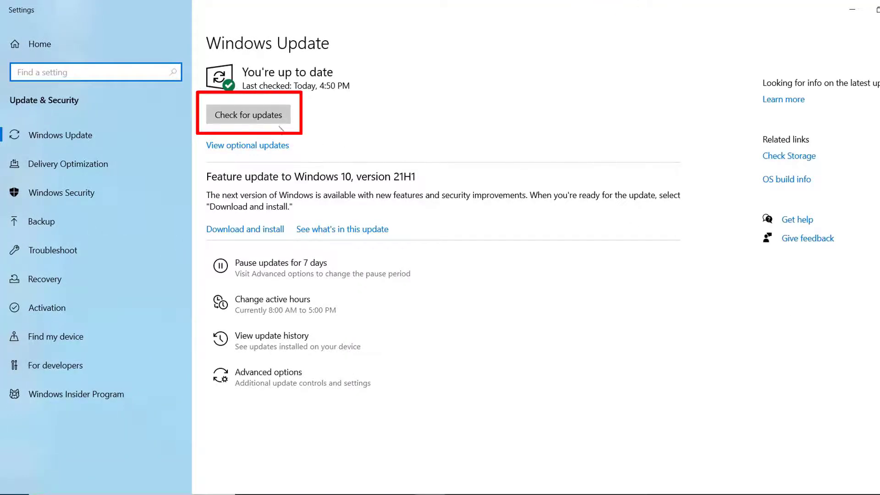
click(252, 119)
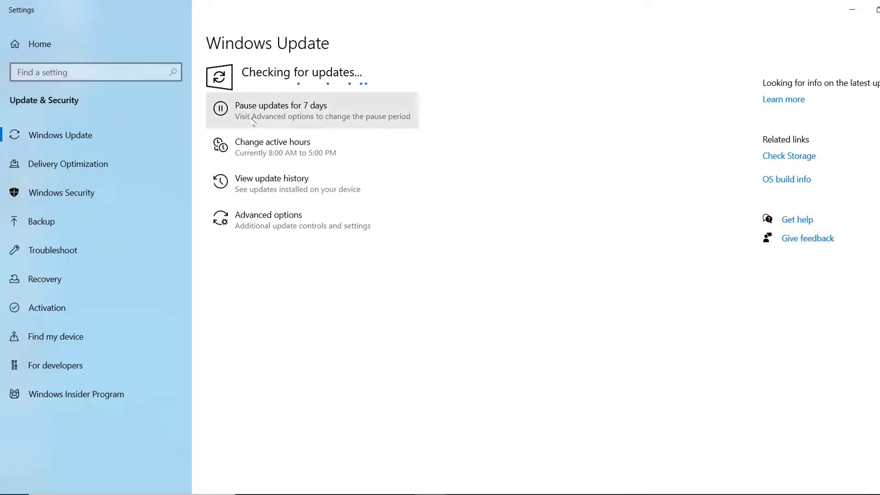